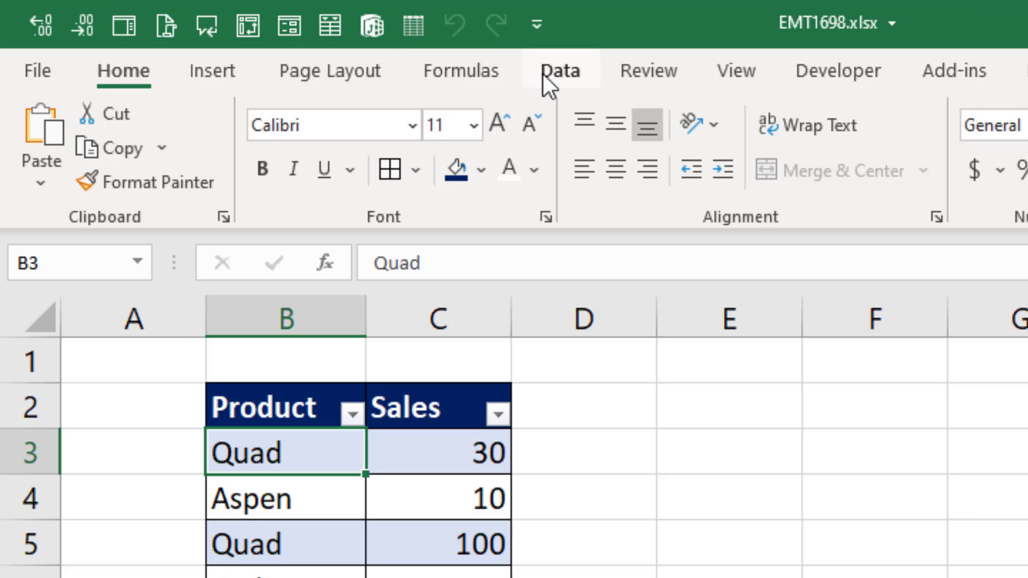
Load the sales table into Power Query with From Table/Range and rename the query RankReport
left_click(263, 33)
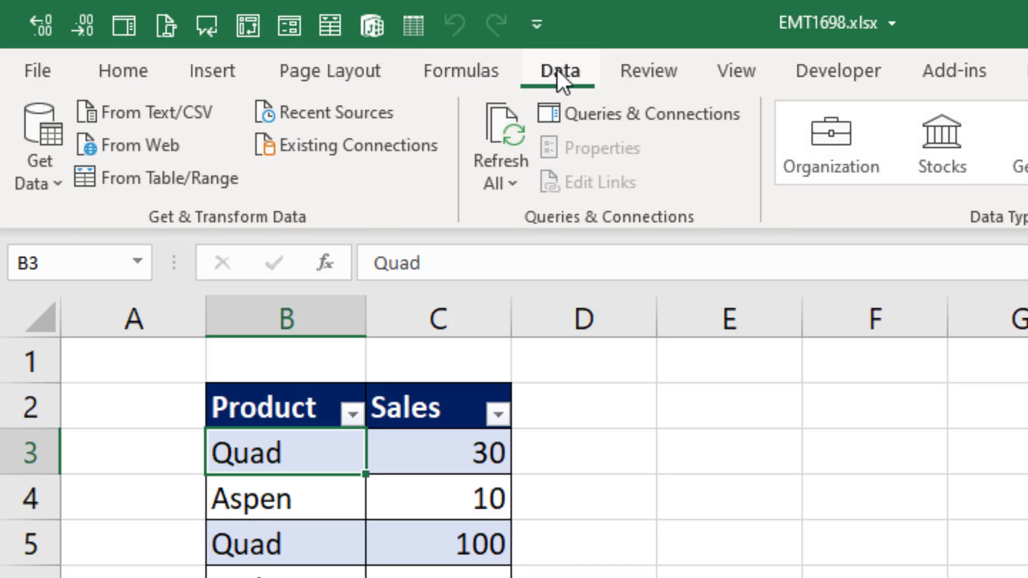
left_click(127, 191)
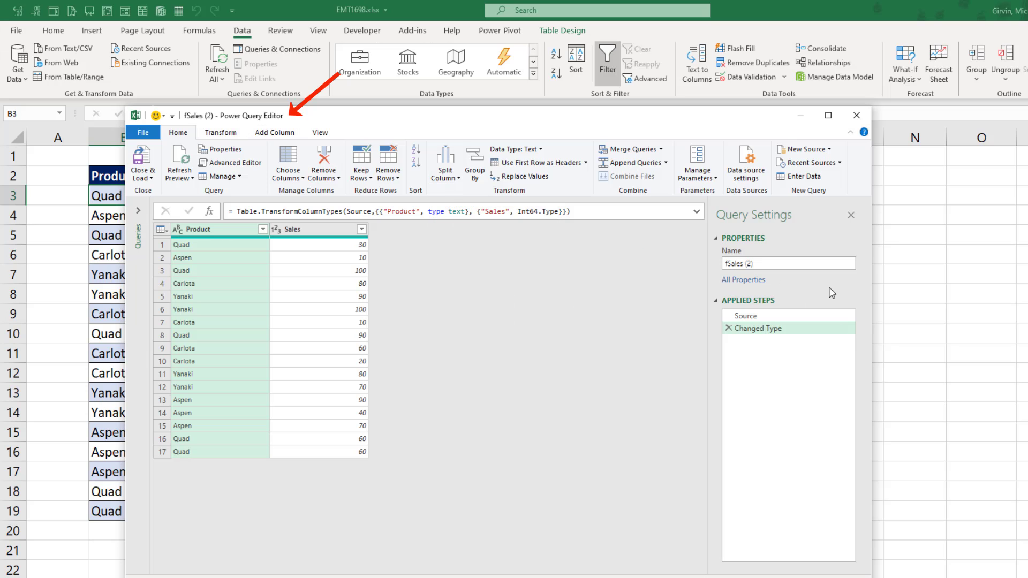
left_click(771, 263)
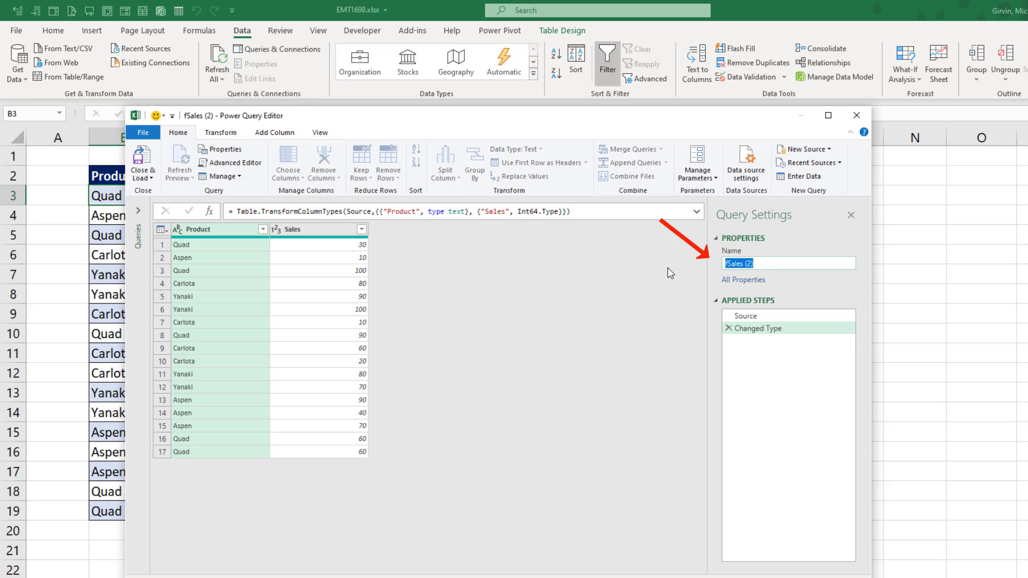
type("RankReport")
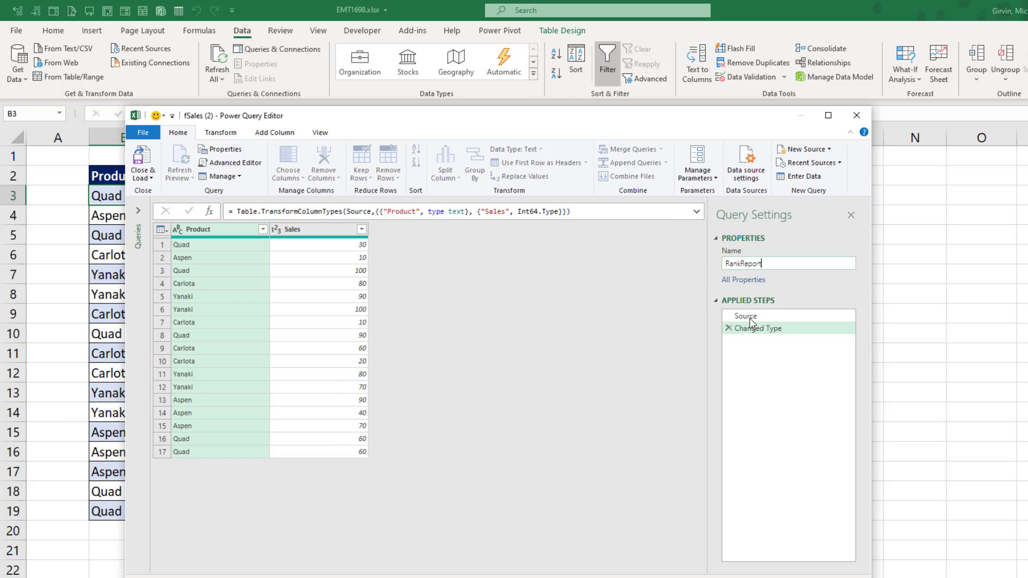
key("Return")
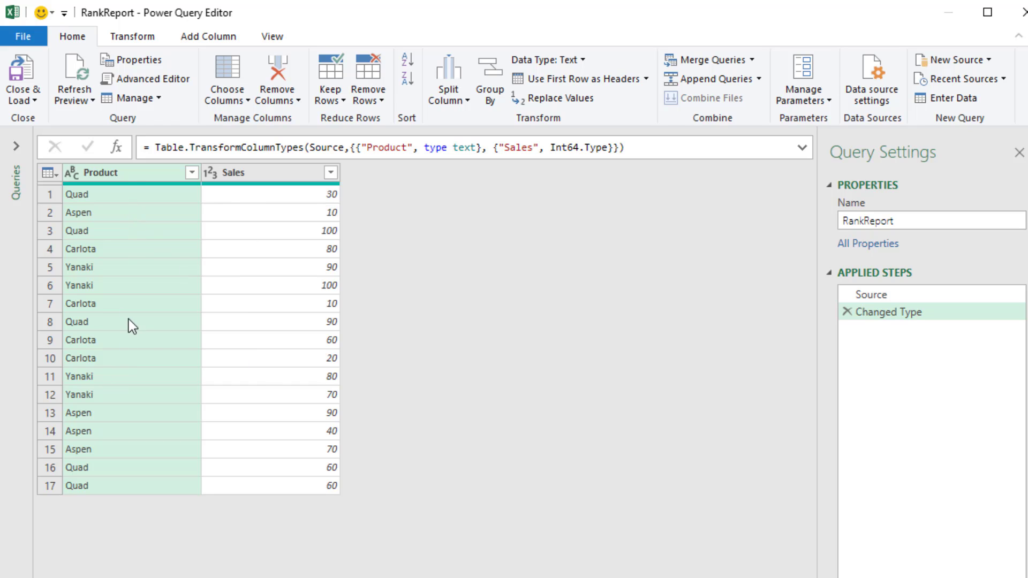
Group rows by Product into a new Total Sales column that sums the Sales column
right_click(126, 176)
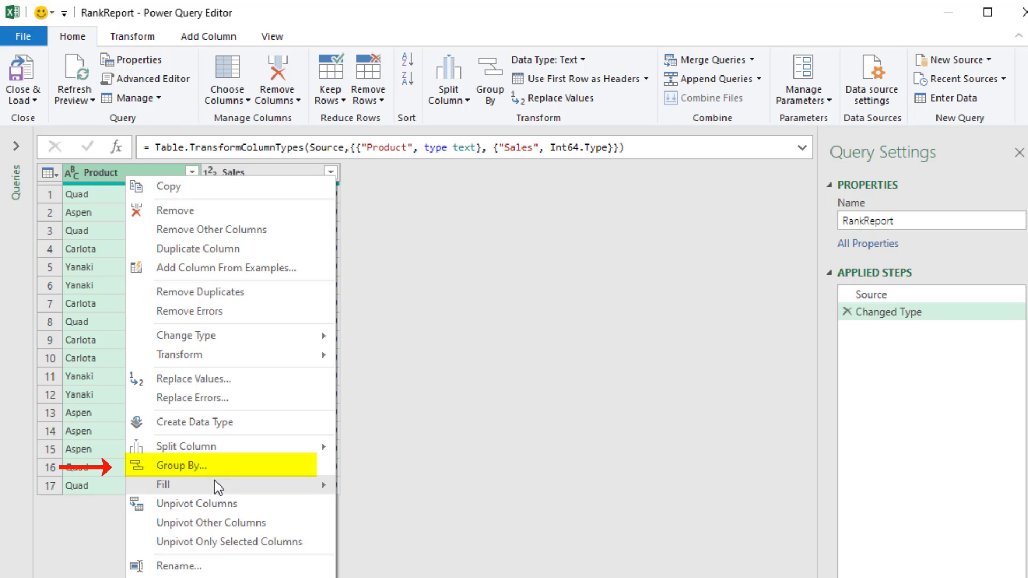
left_click(217, 467)
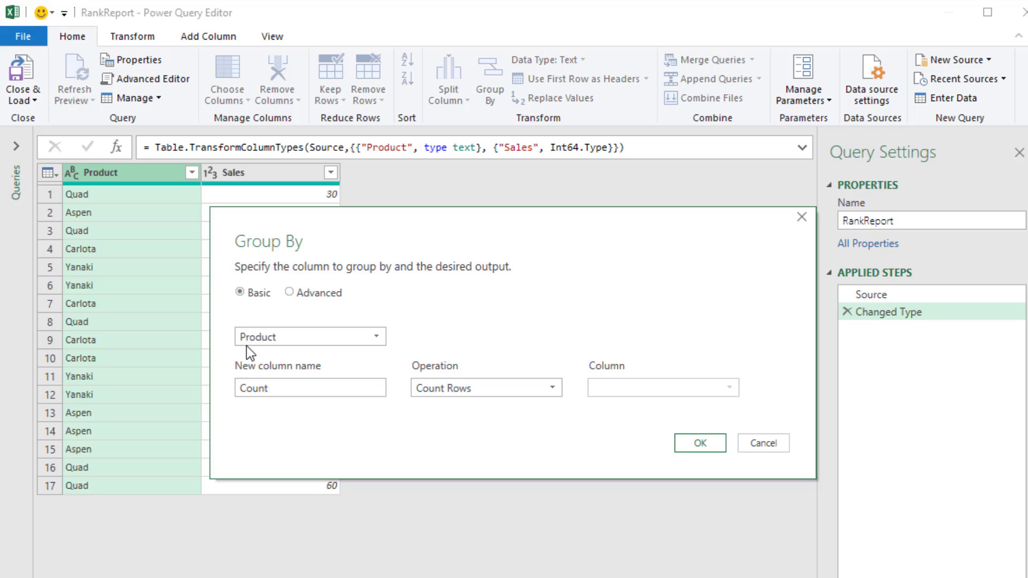
double_click(279, 390)
type("Total Sales")
left_click(552, 388)
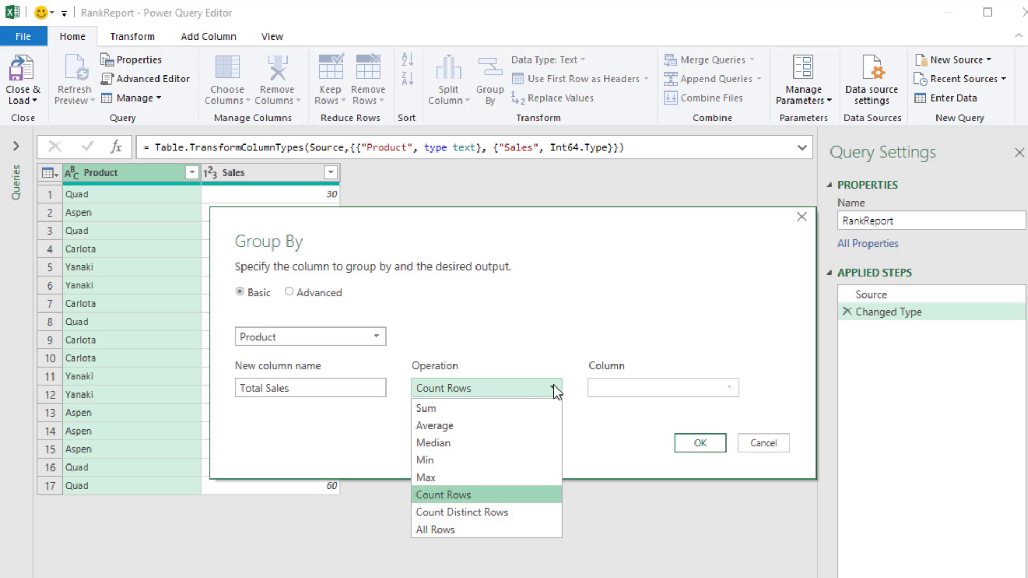
left_click(470, 410)
left_click(622, 391)
left_click(625, 425)
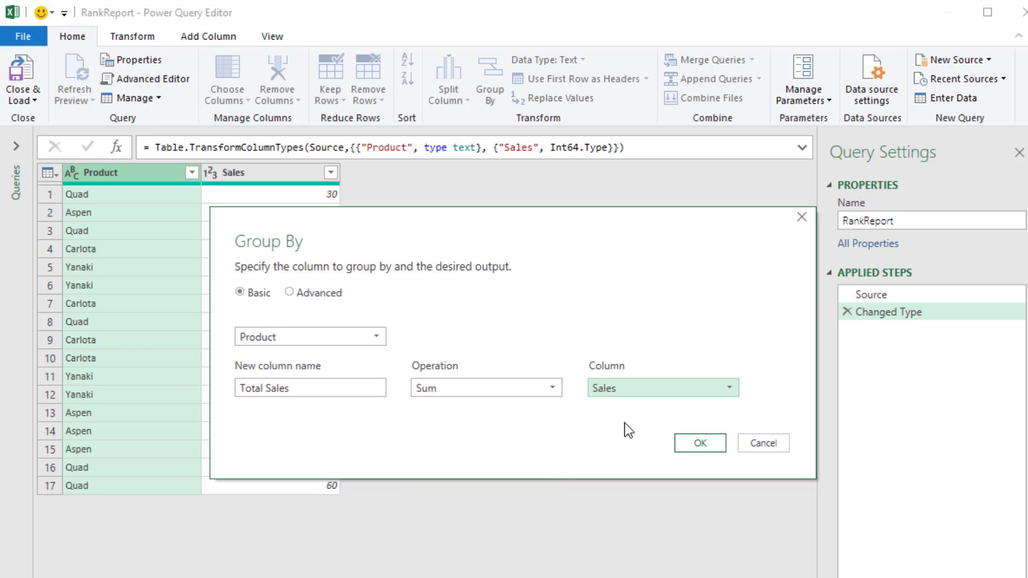
left_click(700, 443)
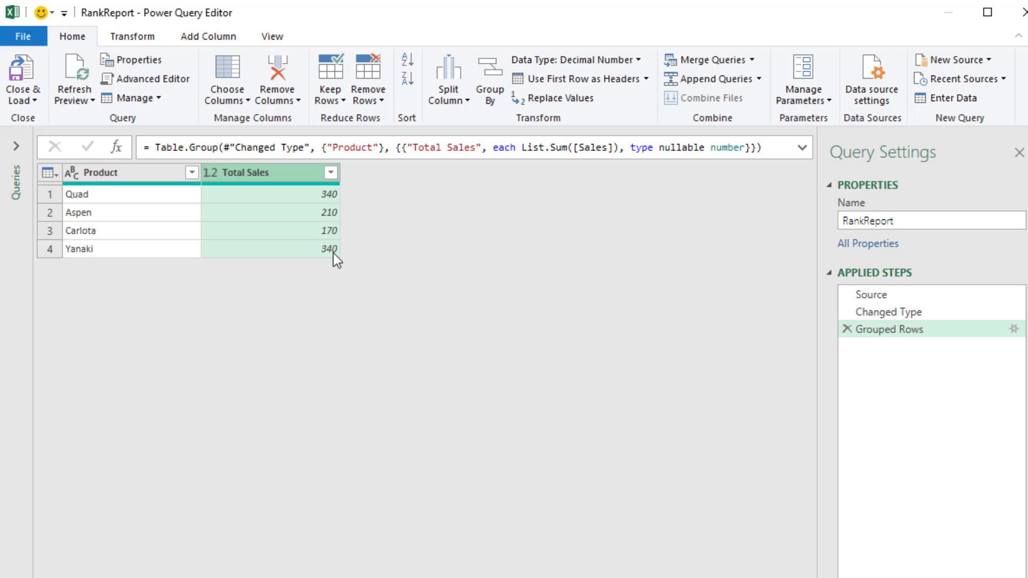
Sort Total Sales descending and add an Index column starting from 1
left_click(331, 173)
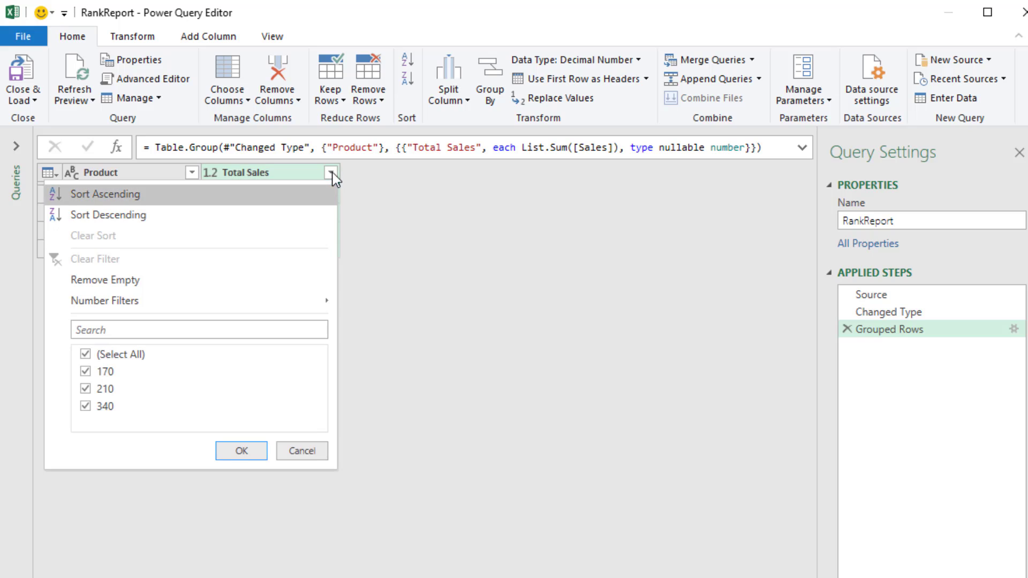
left_click(133, 214)
left_click(198, 37)
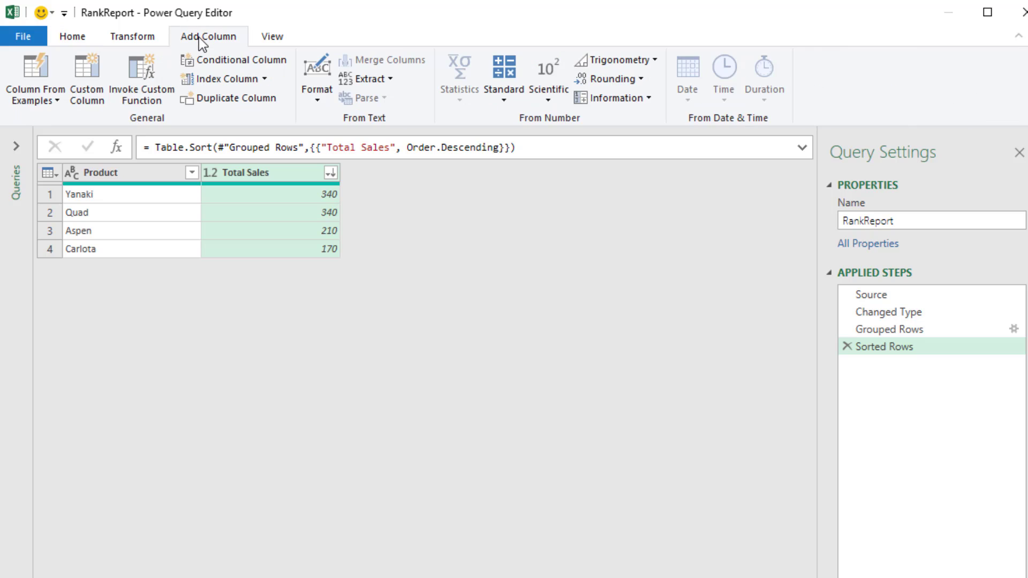
left_click(263, 79)
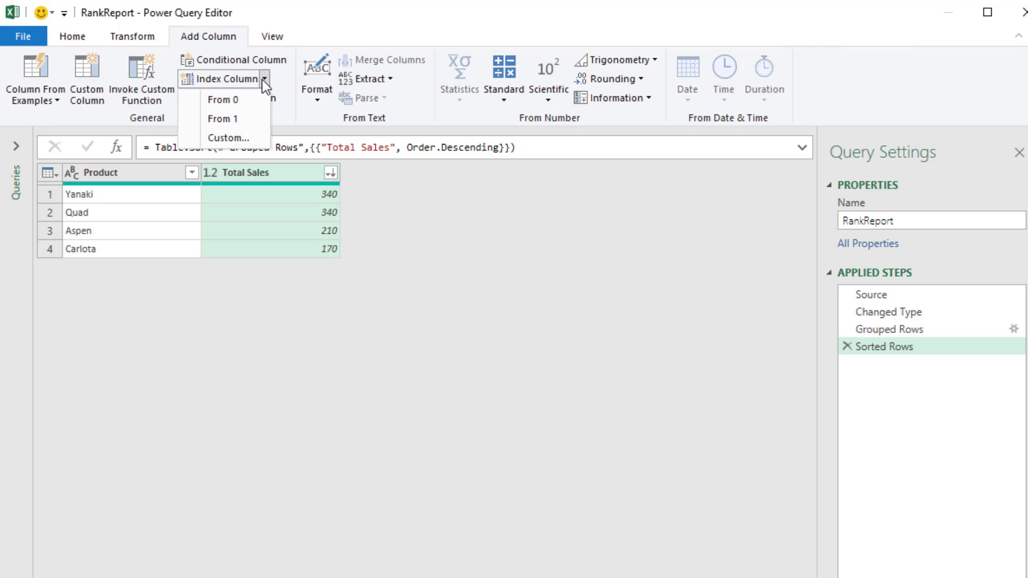
left_click(255, 123)
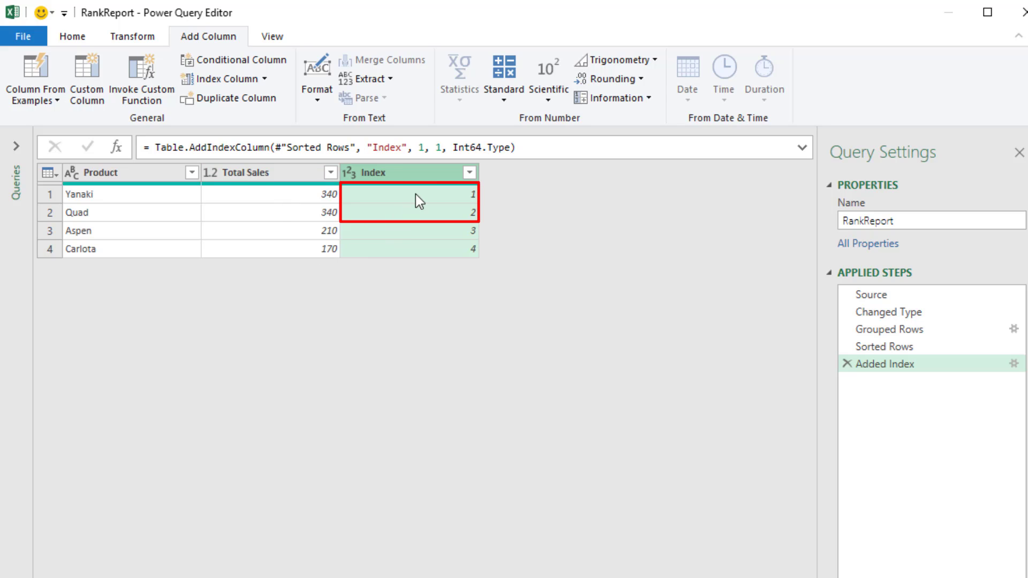
Start an Advanced Group By on Total Sales with a Reocrds output keeping All Rows
left_click(282, 172)
right_click(266, 176)
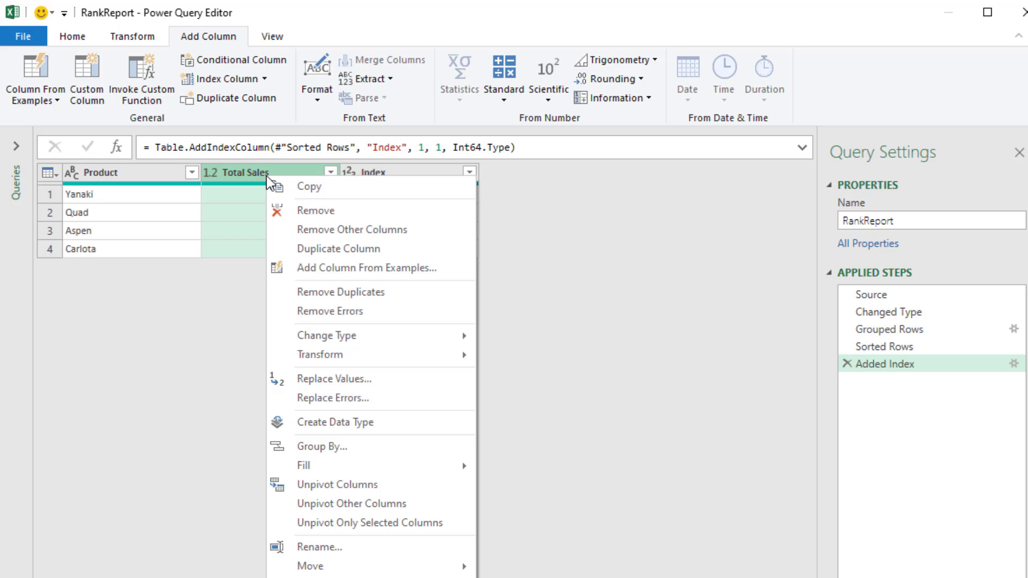
left_click(322, 455)
left_click(429, 253)
key("Tab")
key("Tab")
key("Tab")
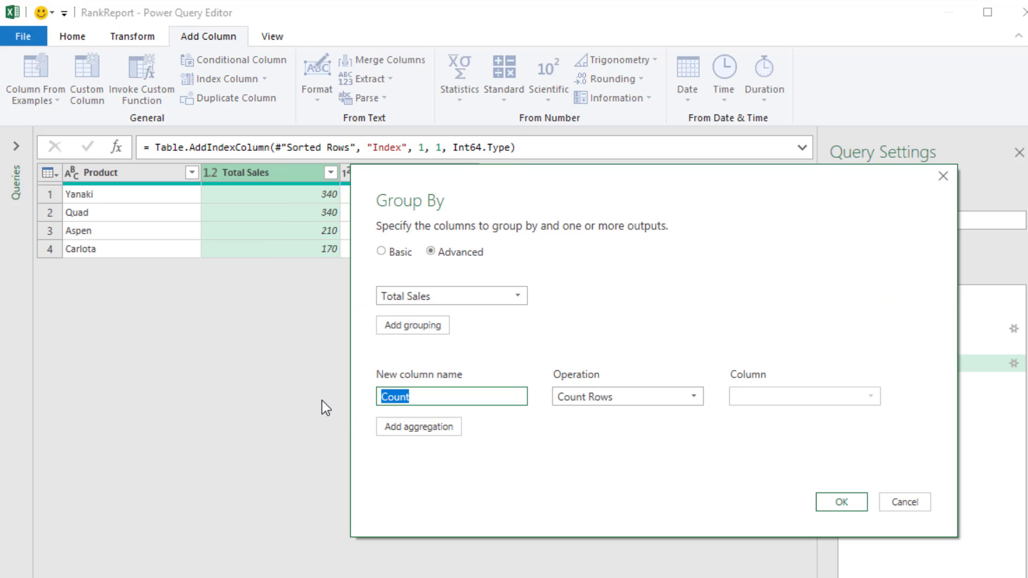
type("Reocrd")
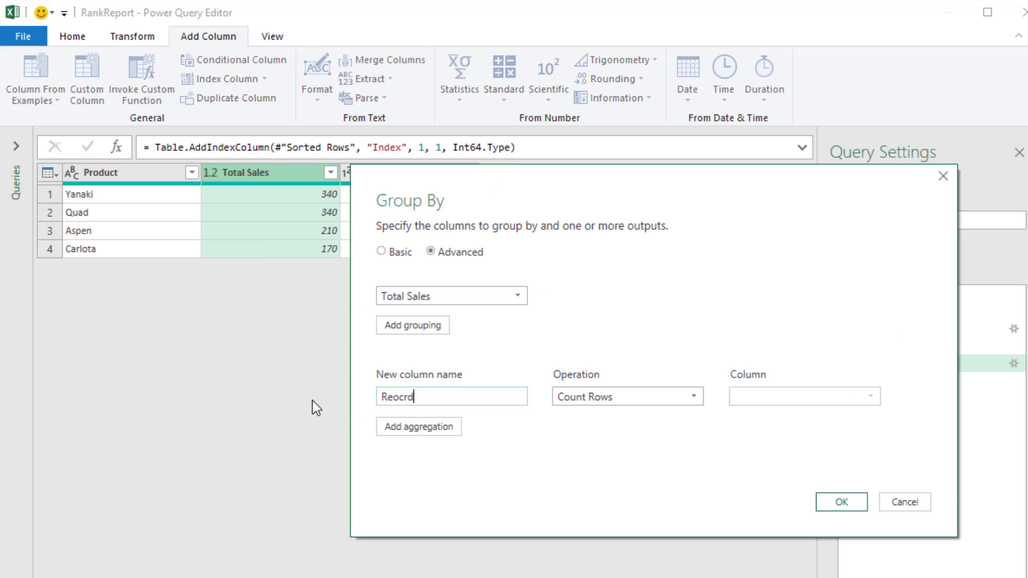
type("s")
left_click_drag(410, 178, 558, 205)
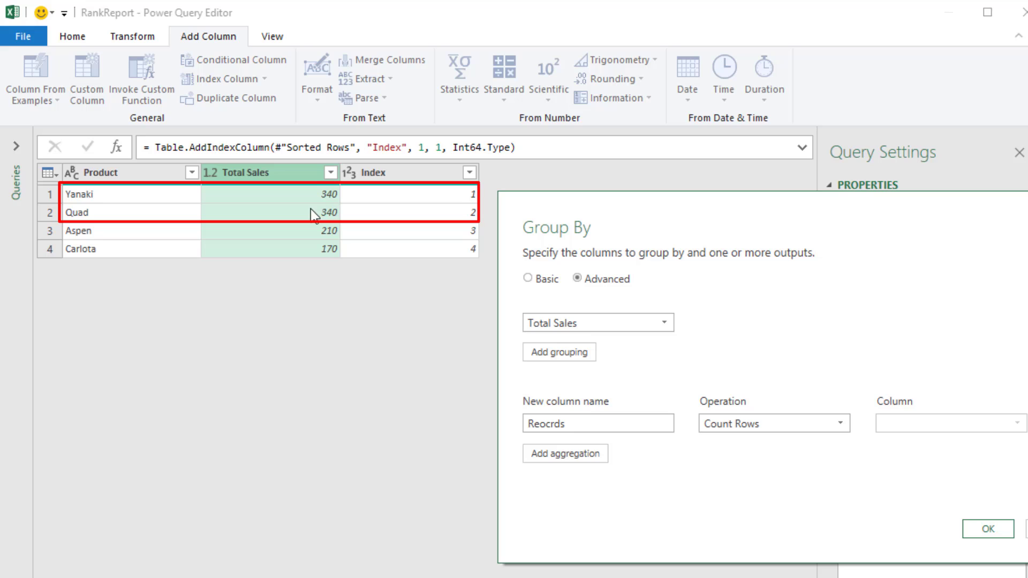
left_click_drag(609, 217, 469, 211)
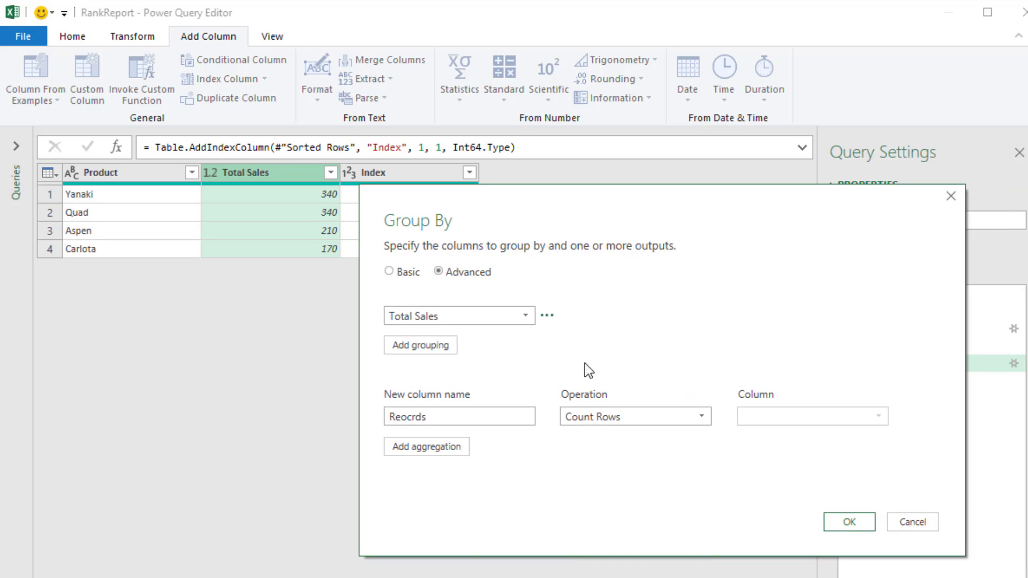
left_click(601, 416)
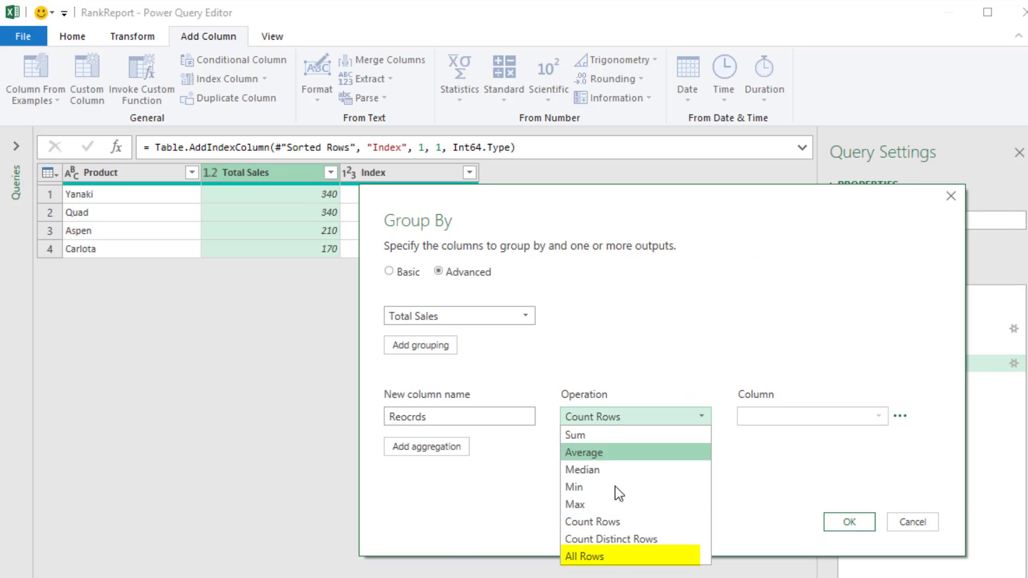
left_click(614, 559)
Add a second aggregation named Rank taking the Min of Index
left_click(449, 449)
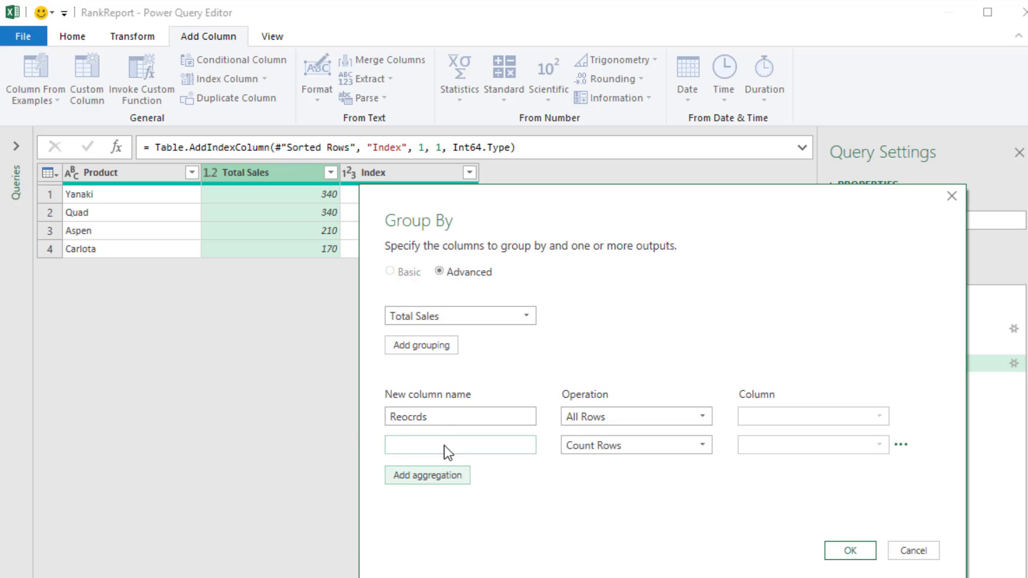
left_click(452, 448)
type("Rank")
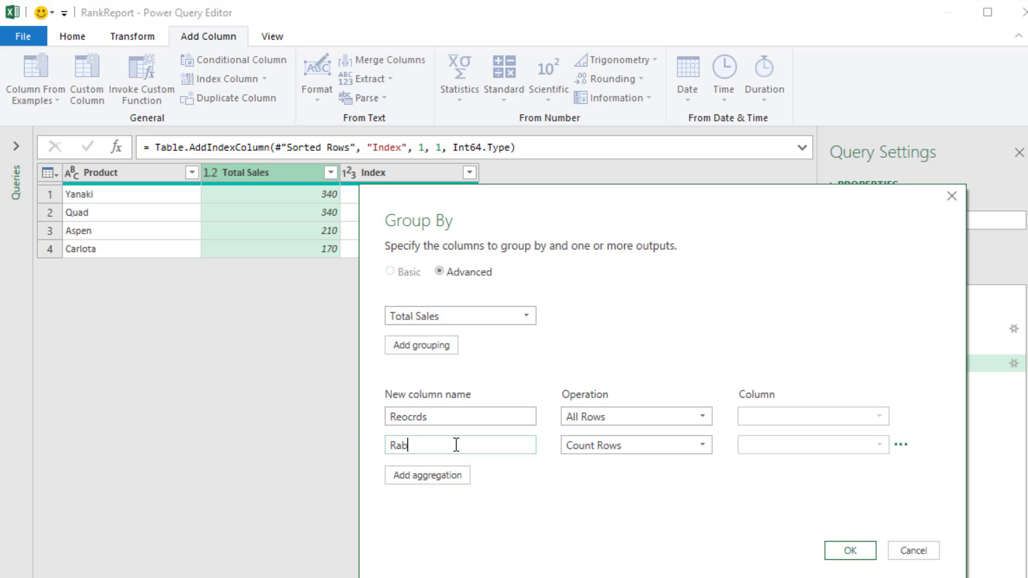
left_click(701, 445)
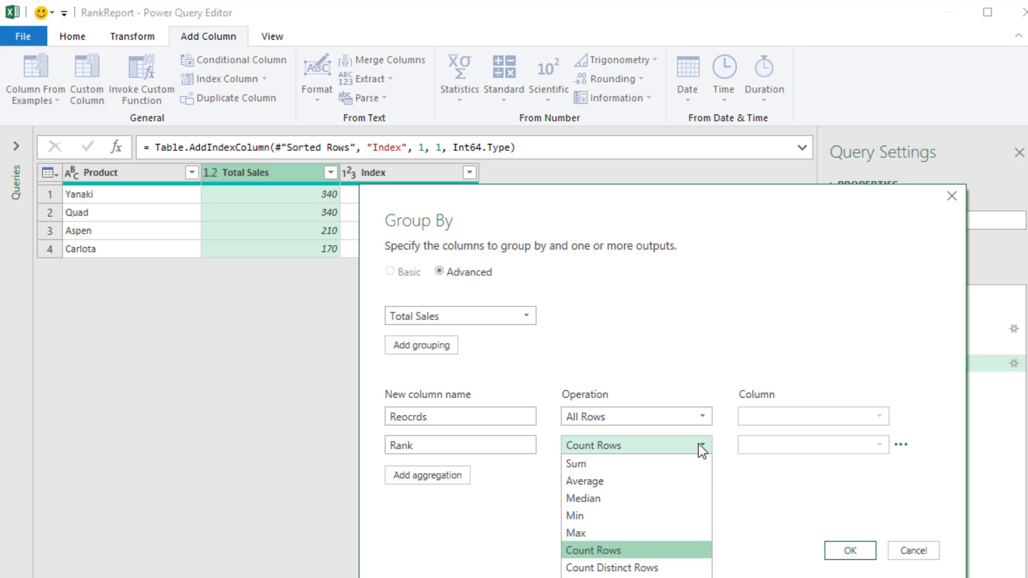
left_click(697, 515)
left_click(775, 451)
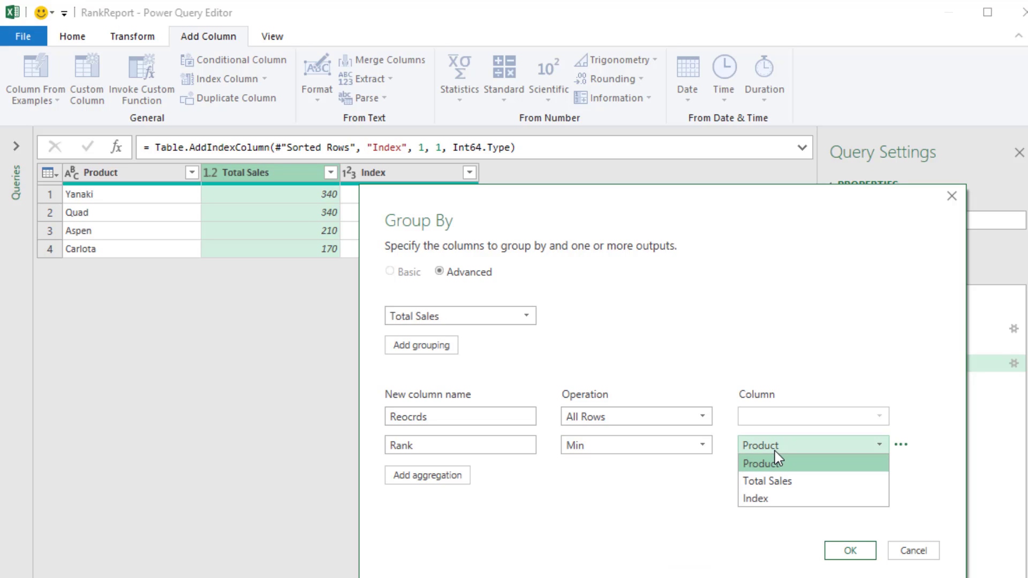
left_click(754, 500)
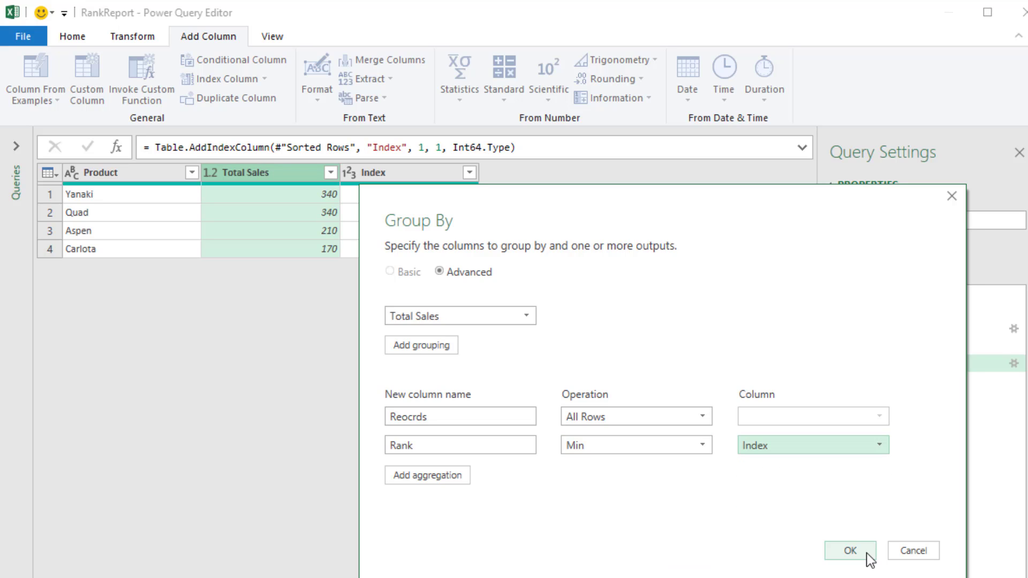
Apply the Total Sales grouping and preview the nested products in the 340 and 210 groups
left_click(851, 551)
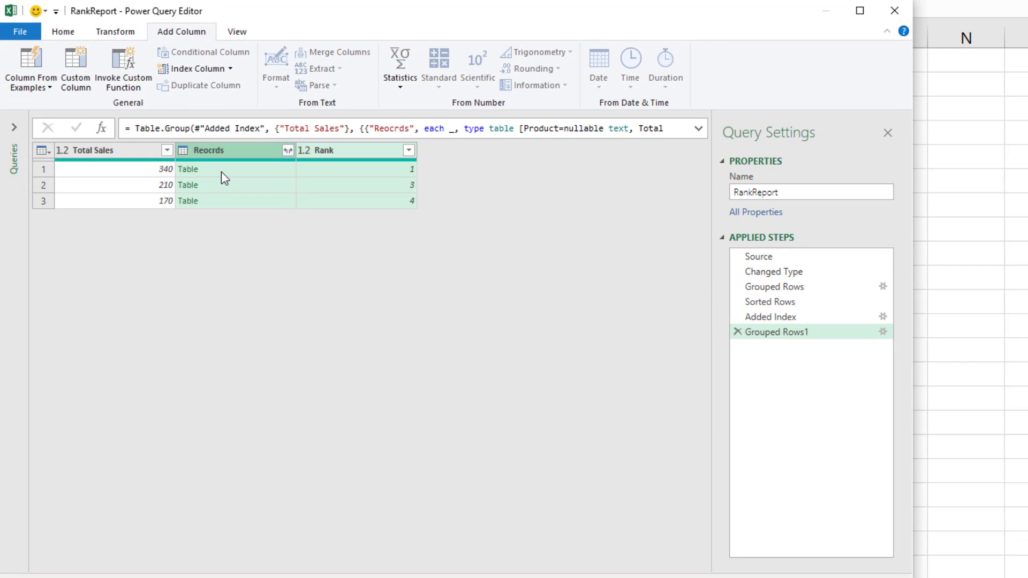
left_click(221, 171)
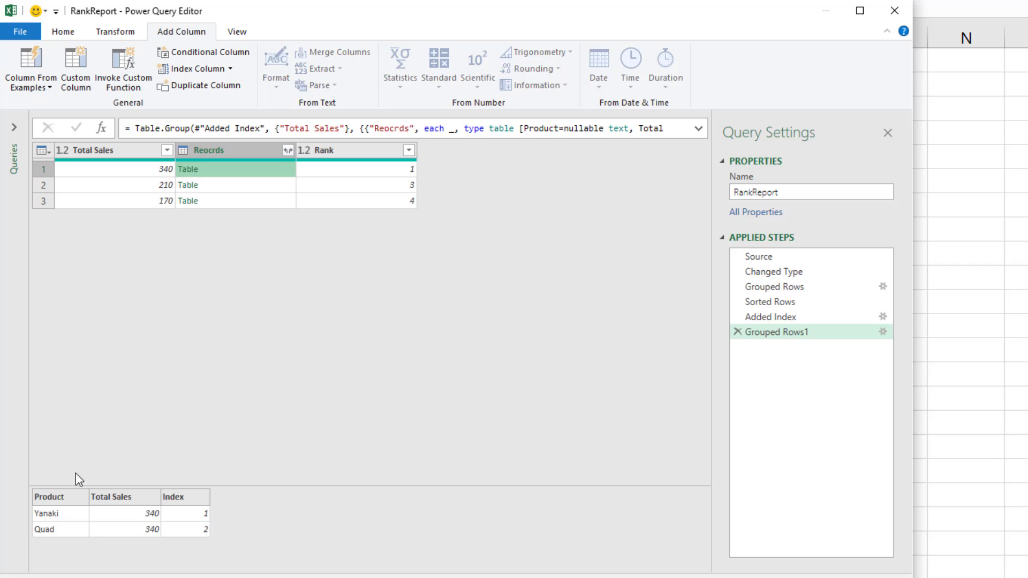
left_click(254, 188)
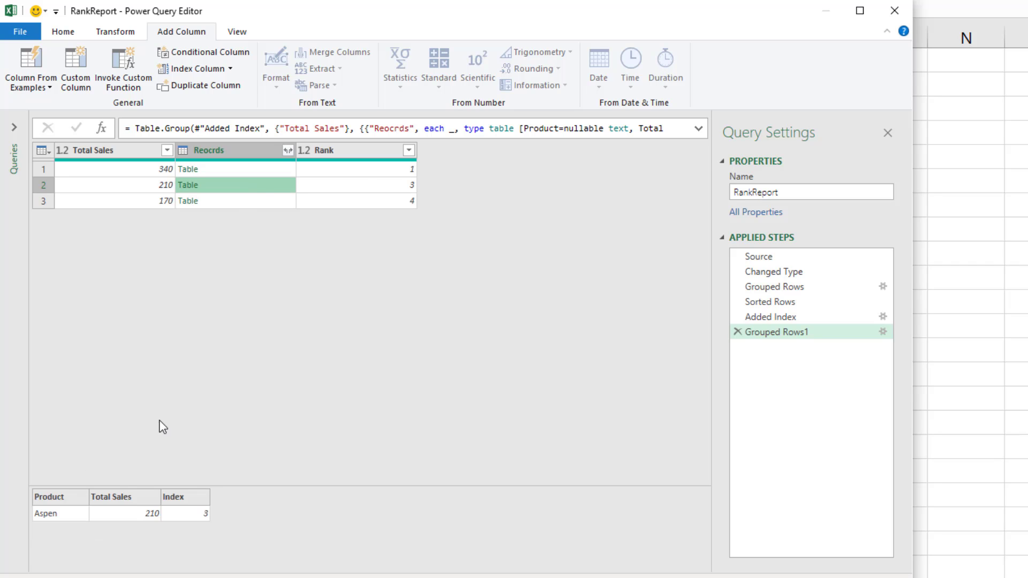
Expand Reocrds to only an unprefixed Product column and move Product to the first position
left_click(289, 152)
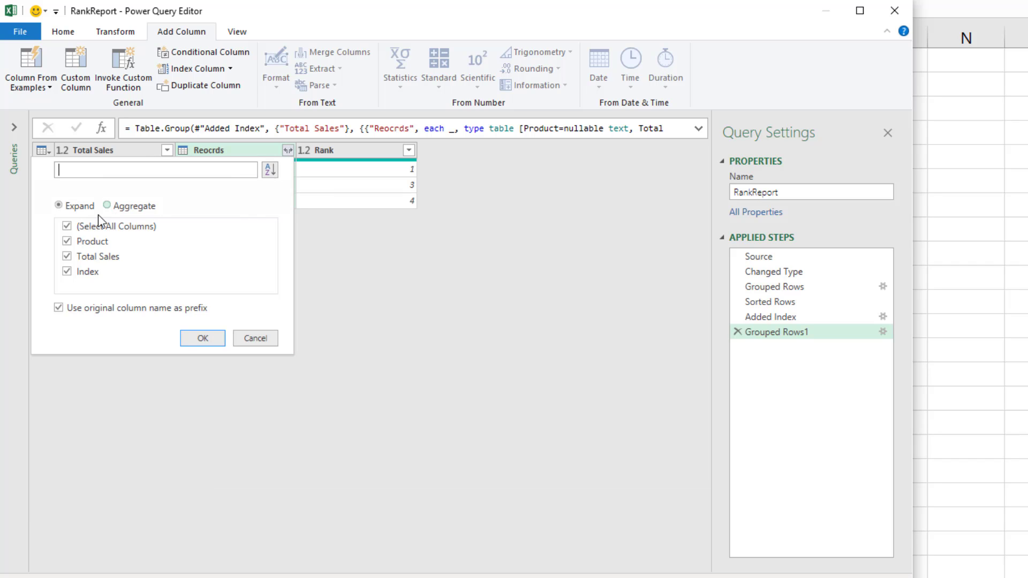
left_click(58, 308)
left_click(68, 226)
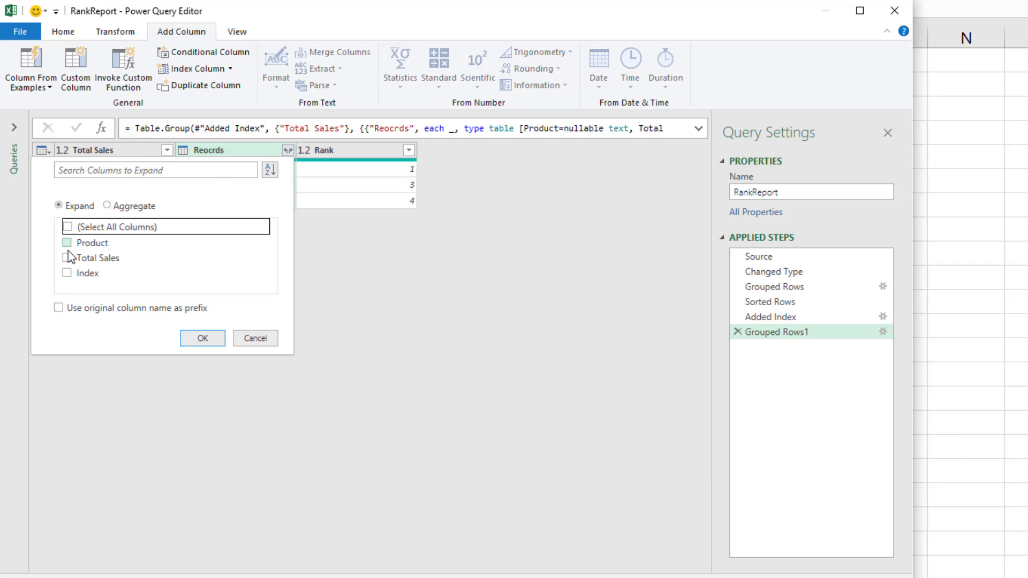
left_click(68, 241)
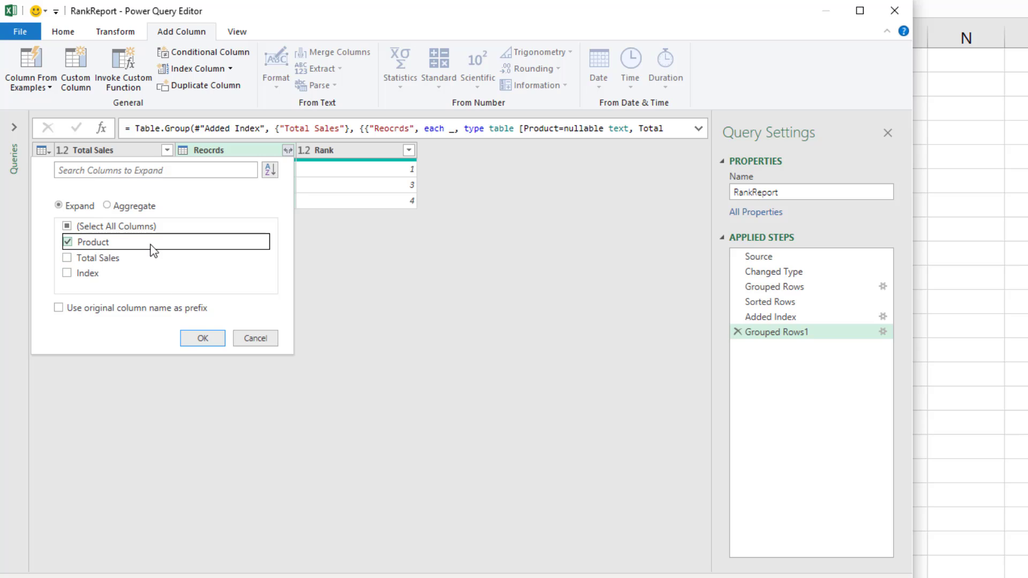
left_click(202, 338)
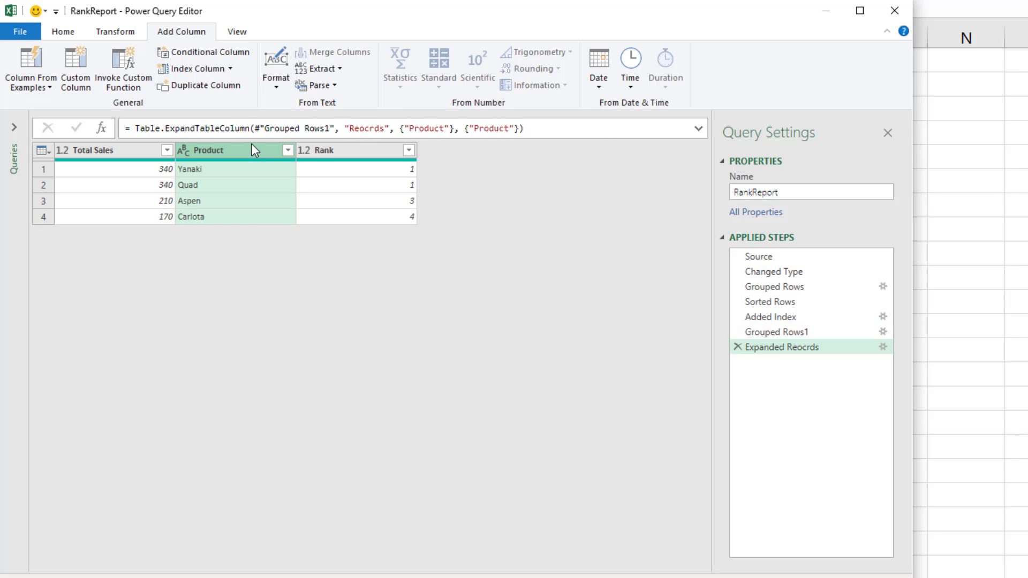
left_click_drag(249, 149, 134, 139)
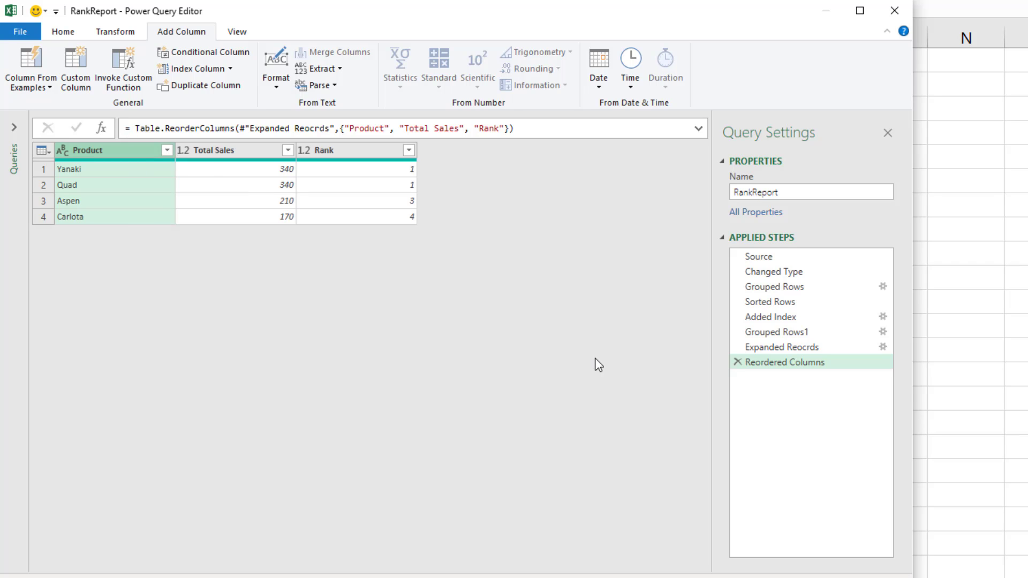
Review the Applied Steps from the product totals through the final expansion
left_click(769, 289)
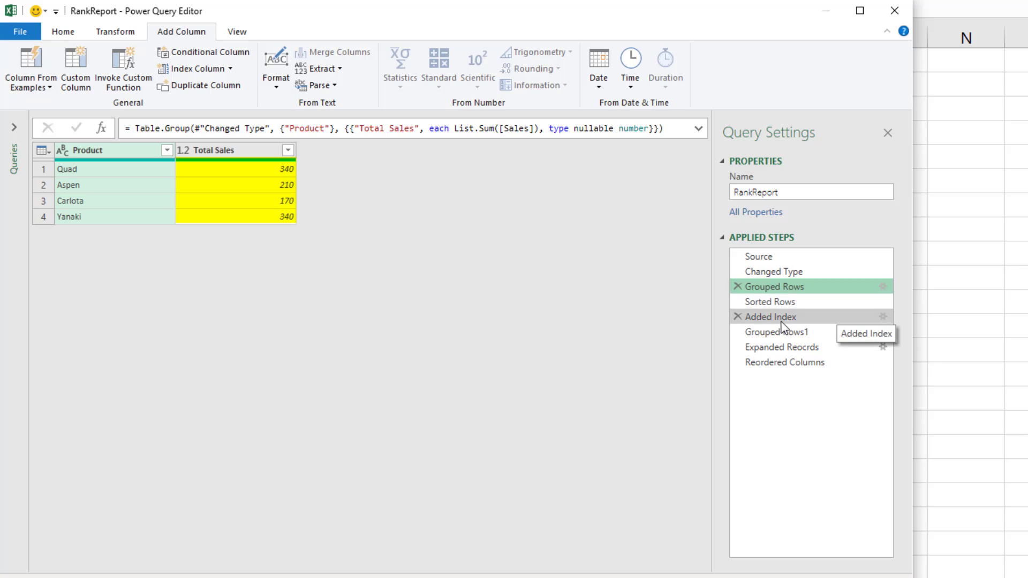
left_click(786, 301)
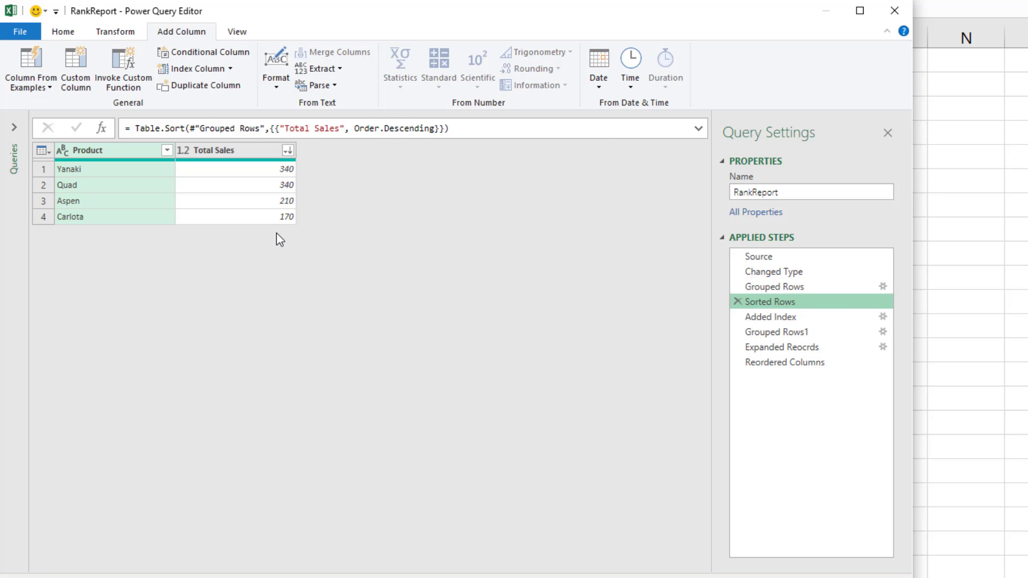
left_click(776, 318)
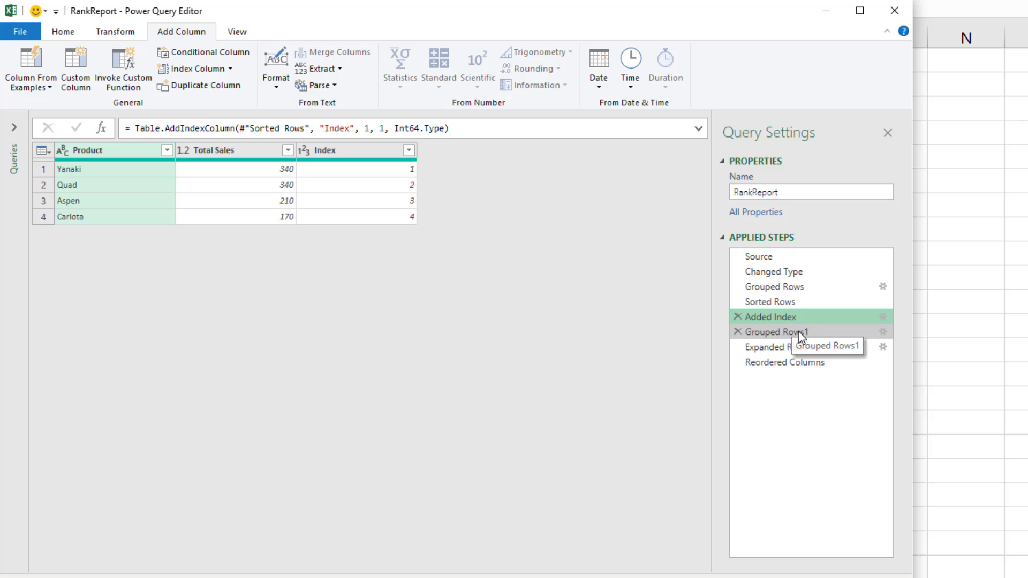
left_click(798, 331)
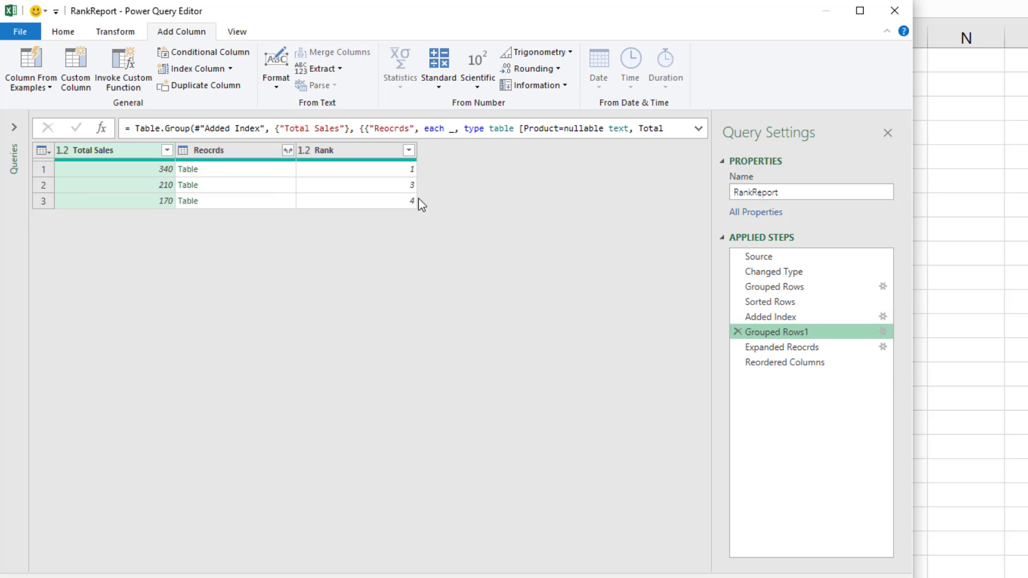
left_click(818, 347)
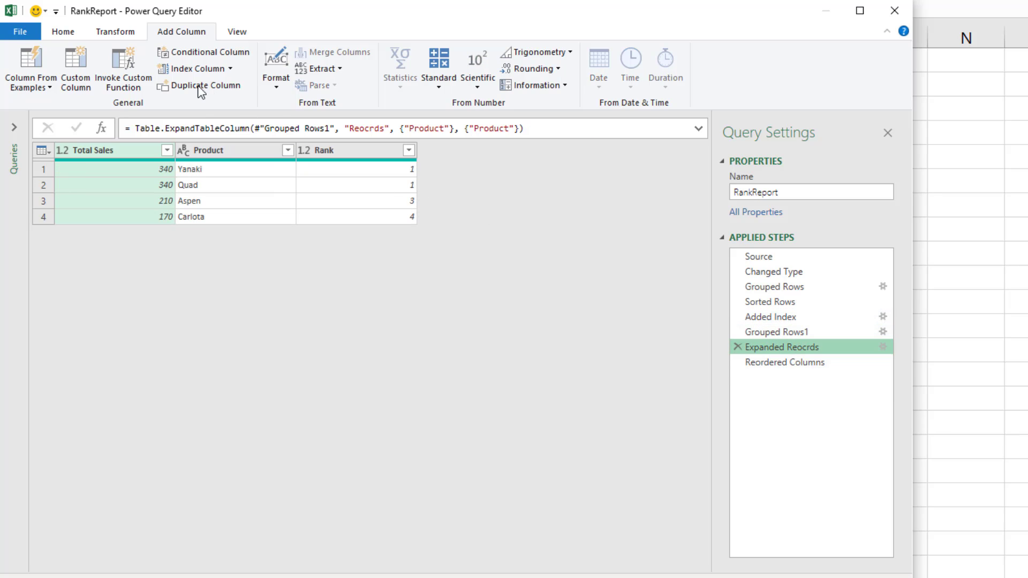
Load RankReport to the existing worksheet at E2 and add an Alt+= total of 1060 below Total Sales
left_click(64, 33)
left_click(30, 86)
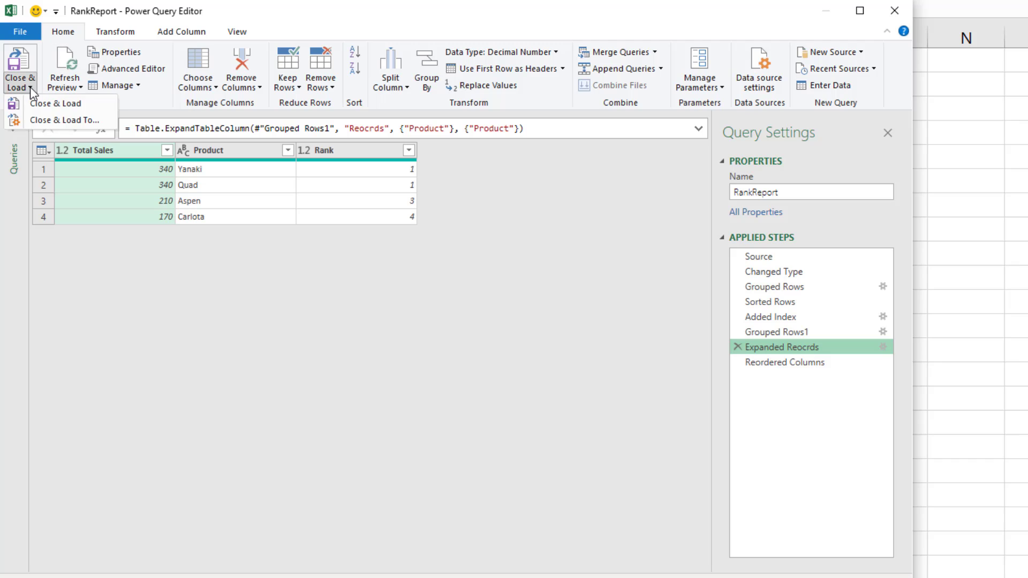
left_click(53, 120)
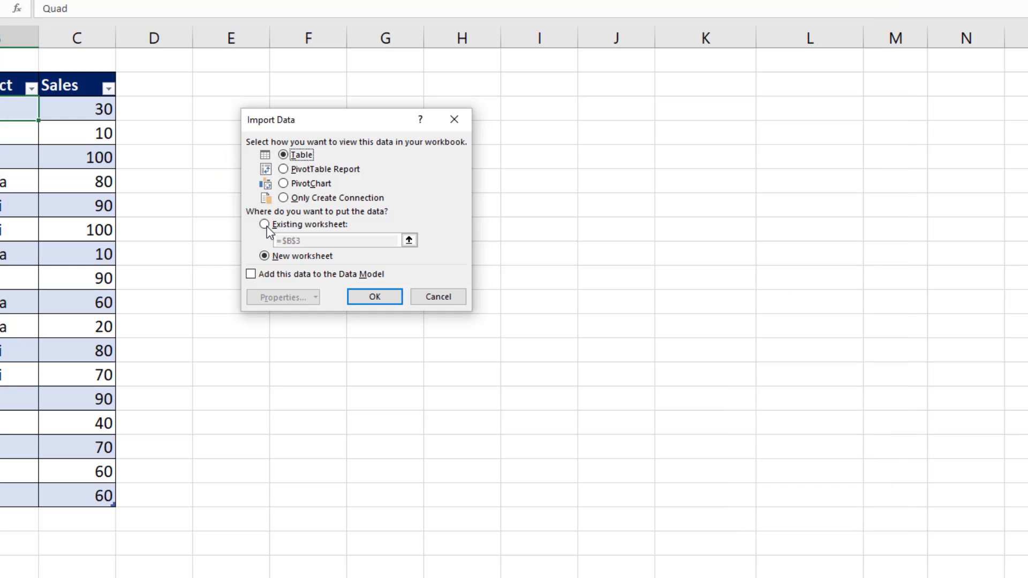
left_click(228, 85)
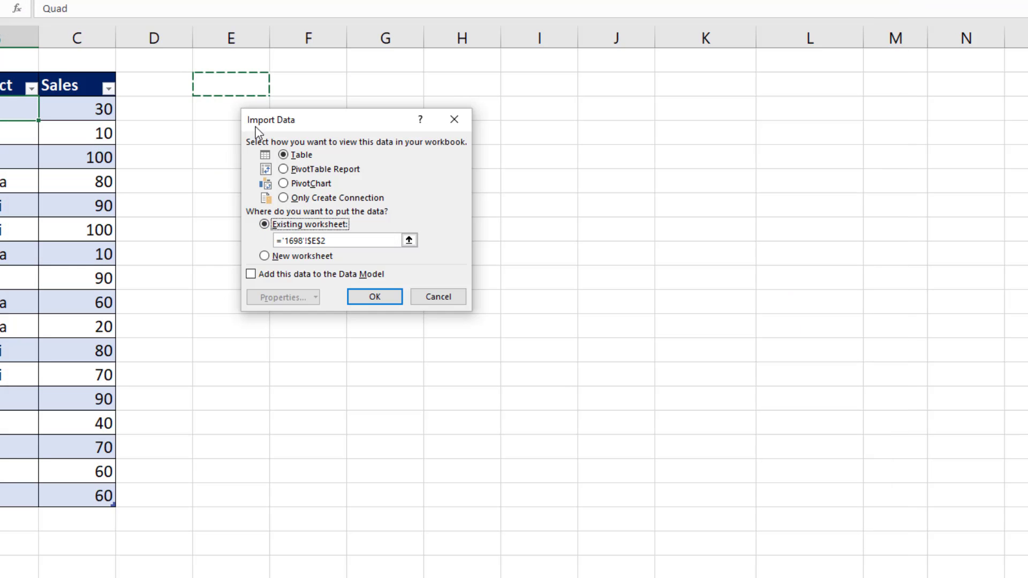
left_click(387, 300)
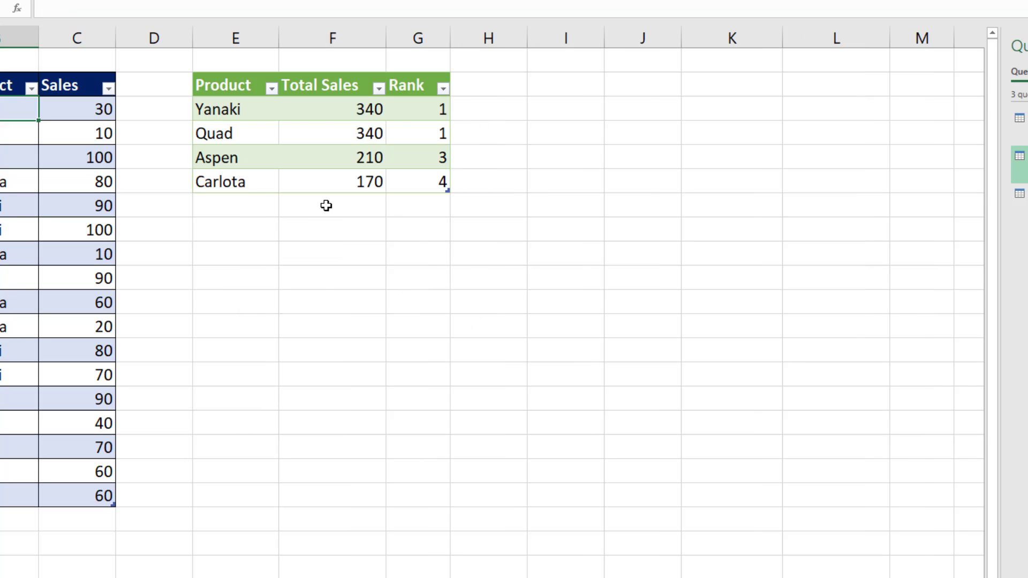
left_click(328, 204)
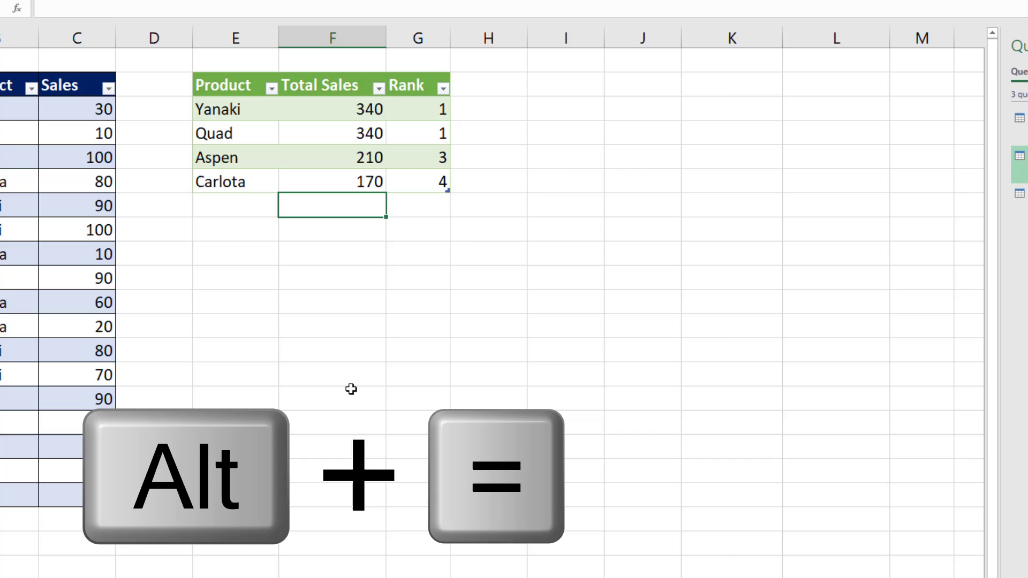
key("alt+equal")
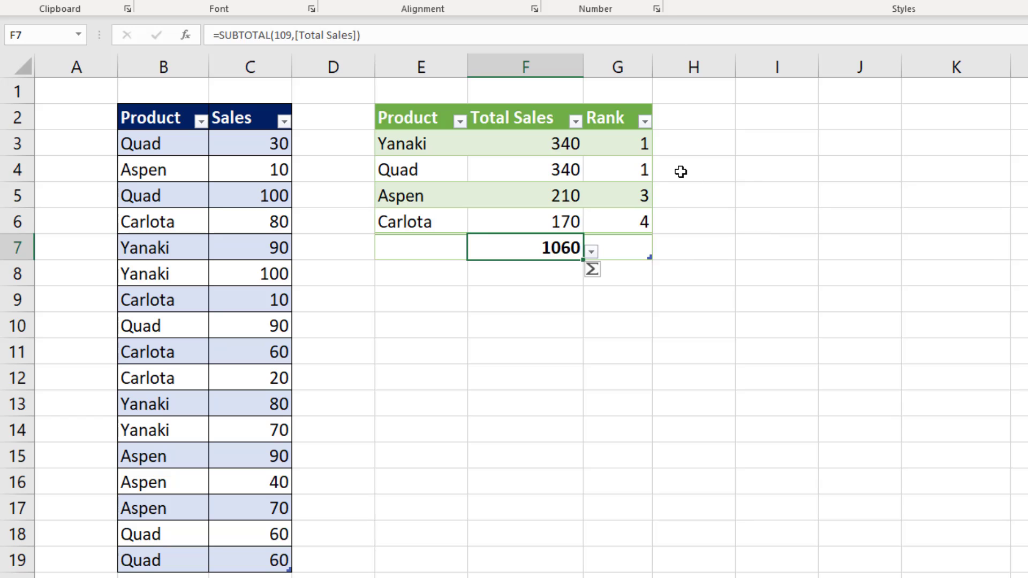
Add a Sunshine row with sales of 100 to the source data and refresh the RankReport table
left_click(147, 461)
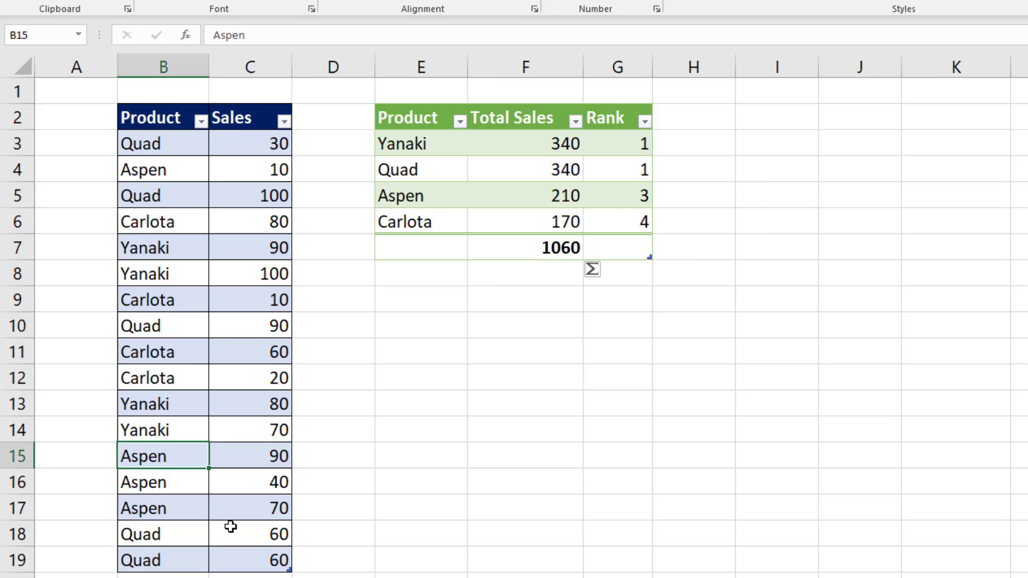
left_click(267, 533)
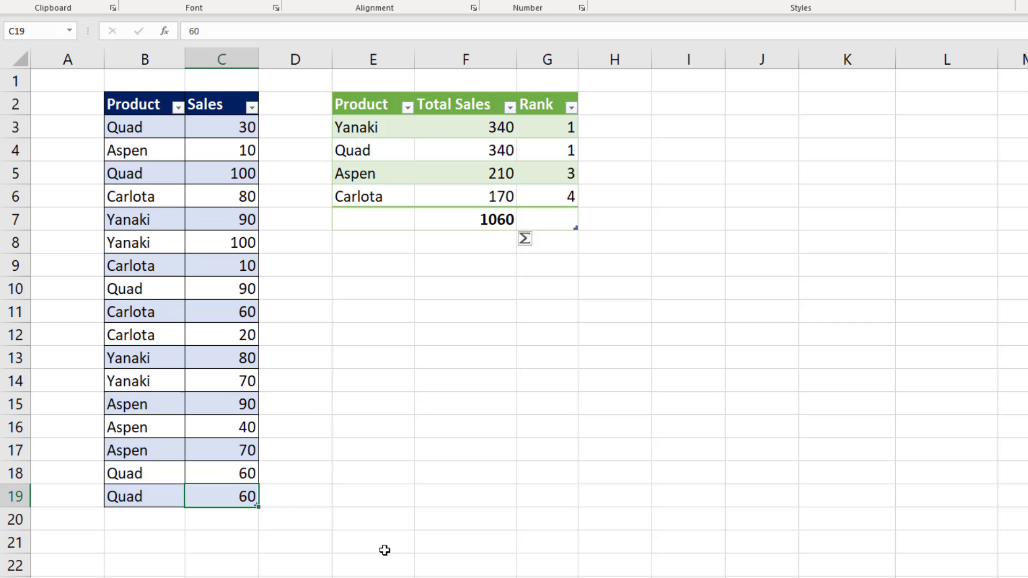
key("Tab")
key("Tab")
type("Sunshine")
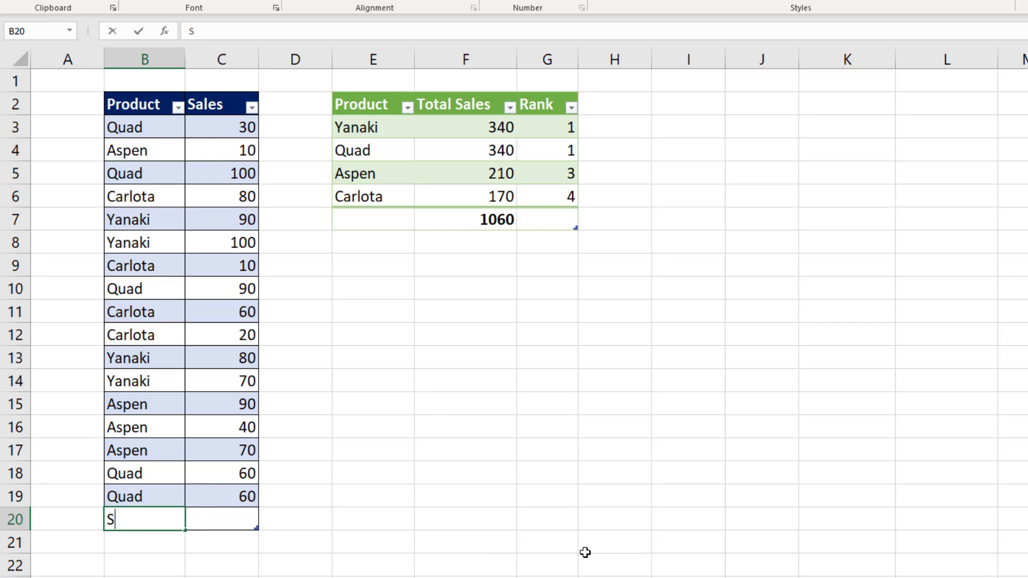
key("Tab")
type("100")
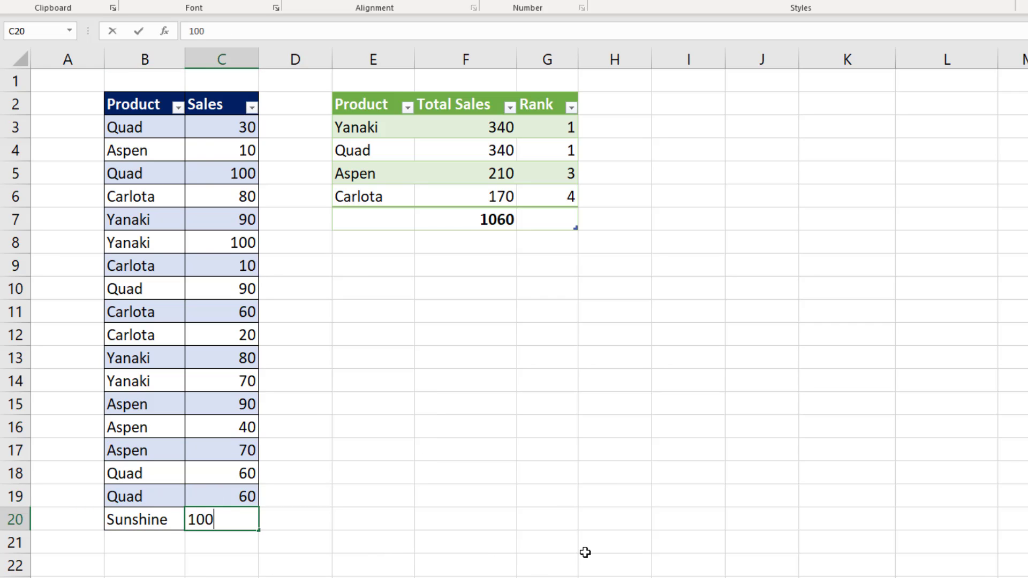
key("ctrl+Return")
right_click(475, 158)
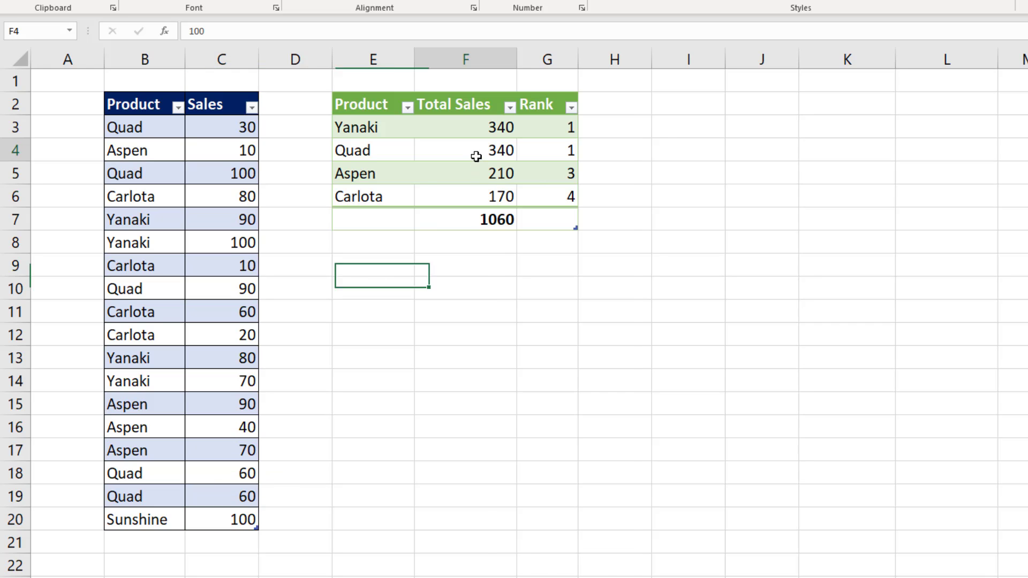
left_click(532, 308)
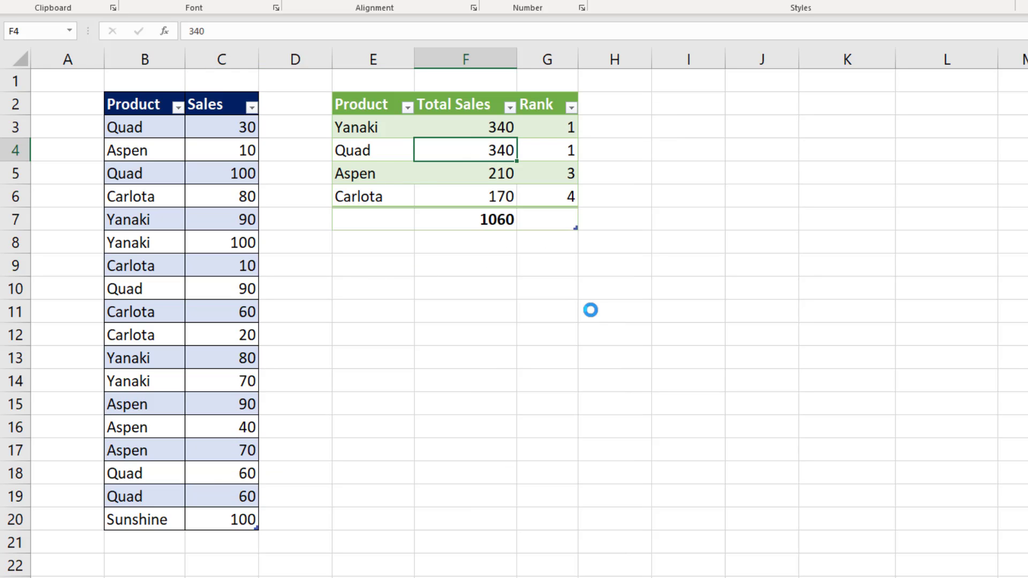